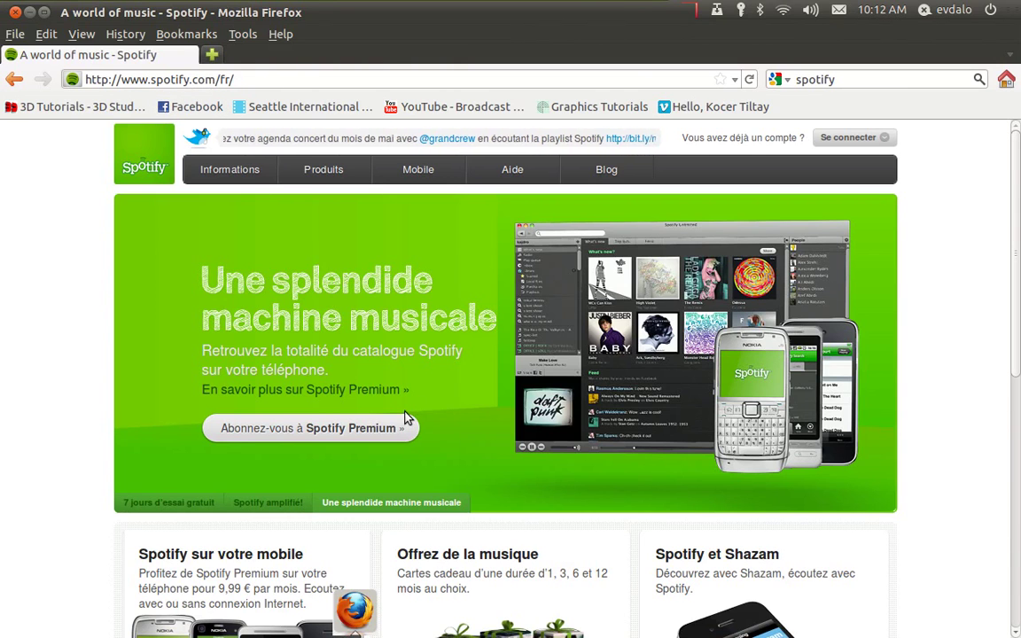
- Look up the free Open plan among the Spotify products, switch to the existing-account login and sign in with the prefilled credentials
click(321, 174)
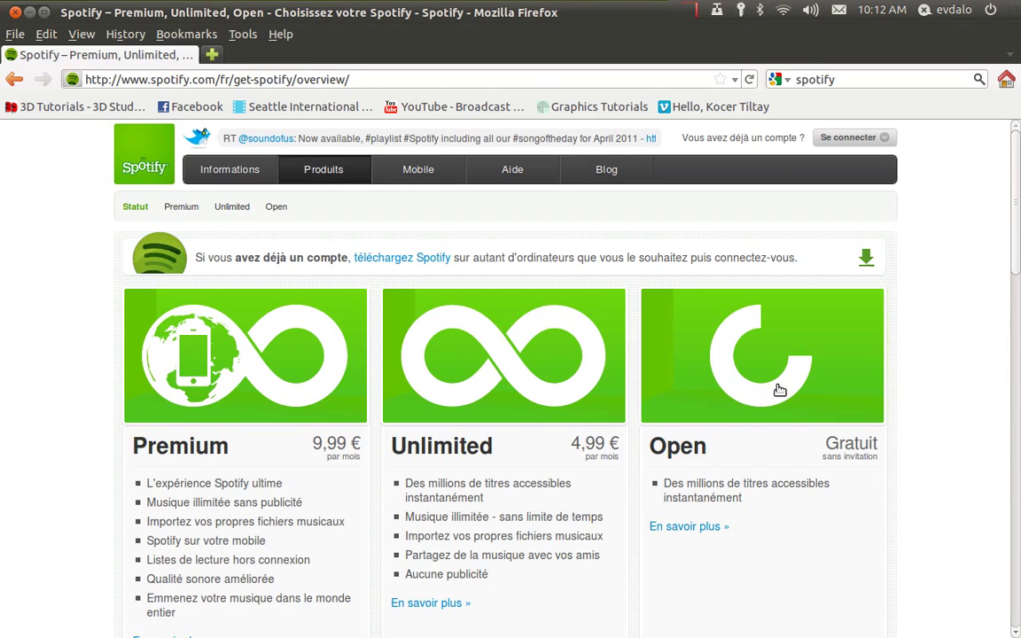
scroll(741, 423, down, 3)
click(744, 549)
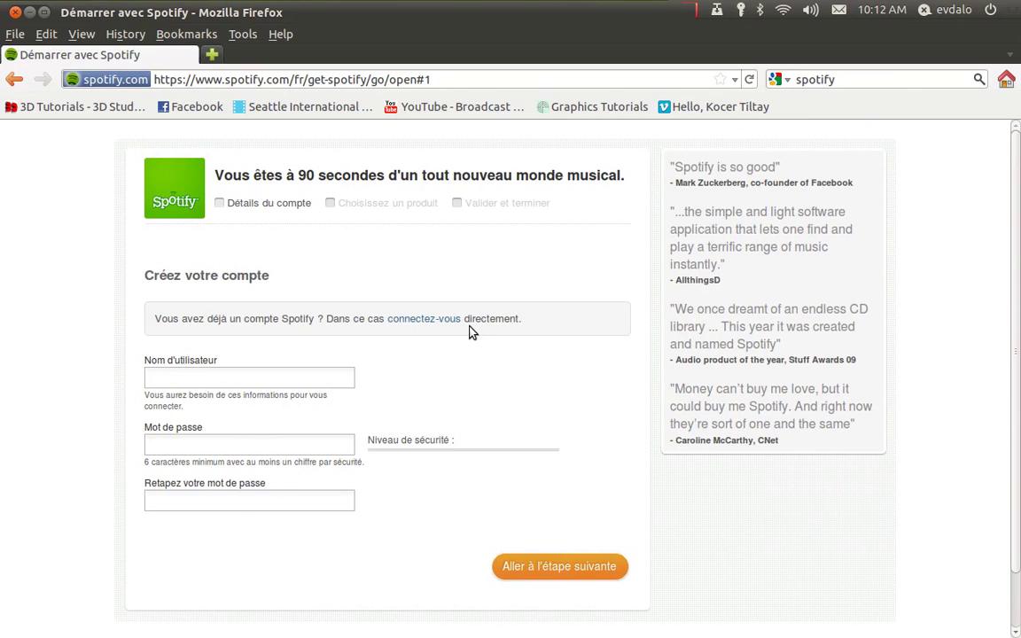
click(420, 320)
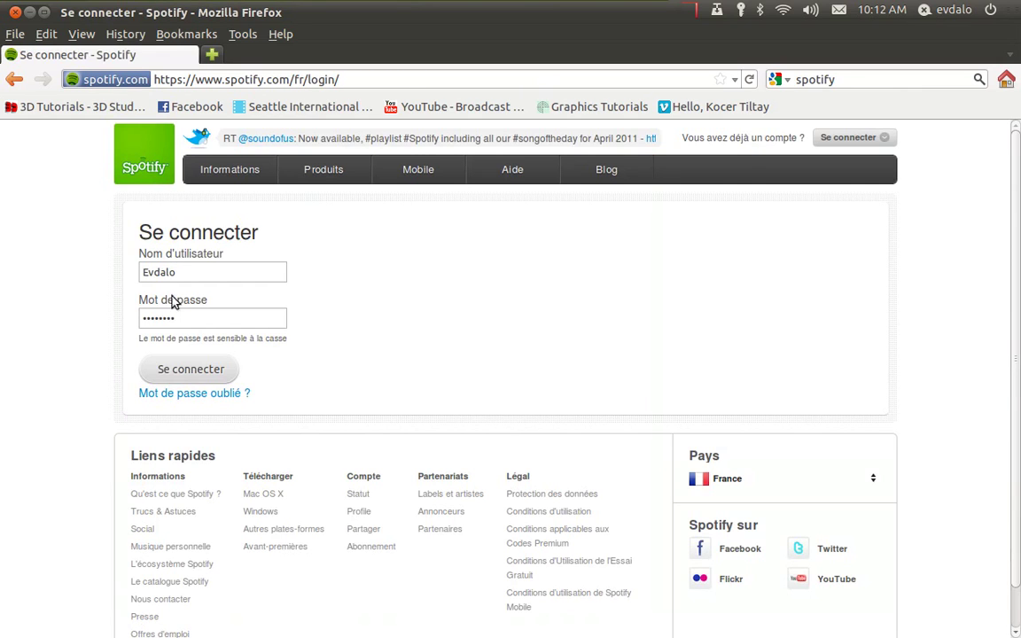
click(226, 369)
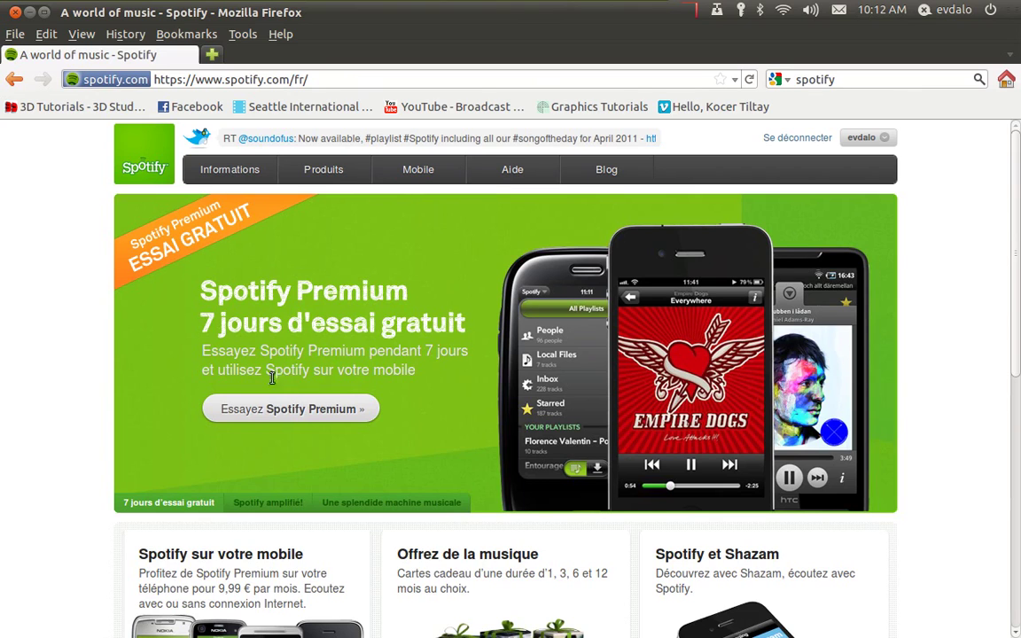
- Find the Windows download of Spotify through the free Open plan and save Spotify Installer.exe
click(321, 175)
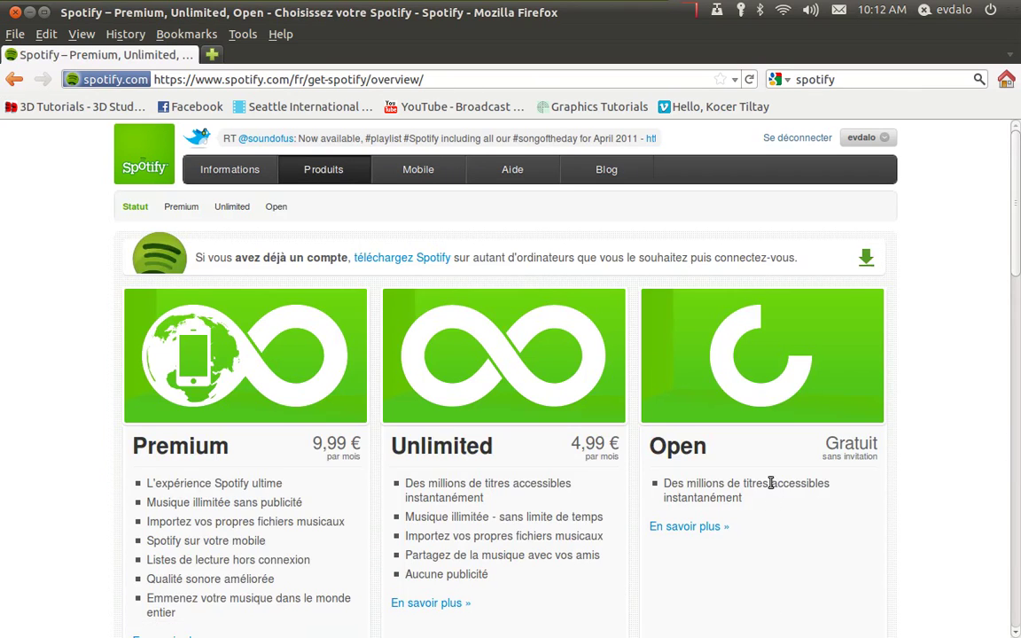
scroll(771, 486, down, 3)
click(722, 544)
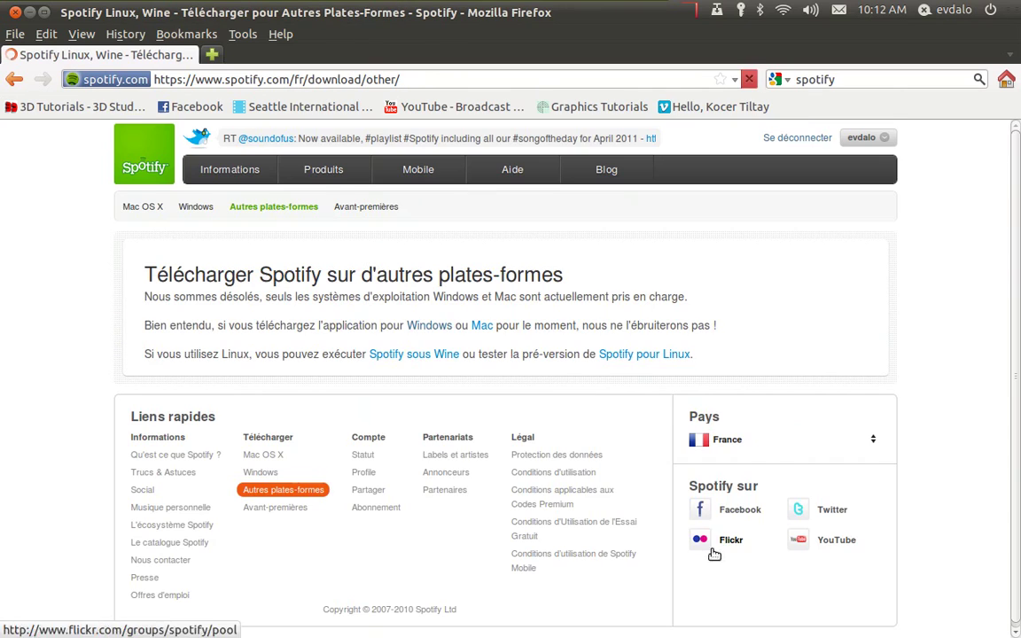
click(258, 474)
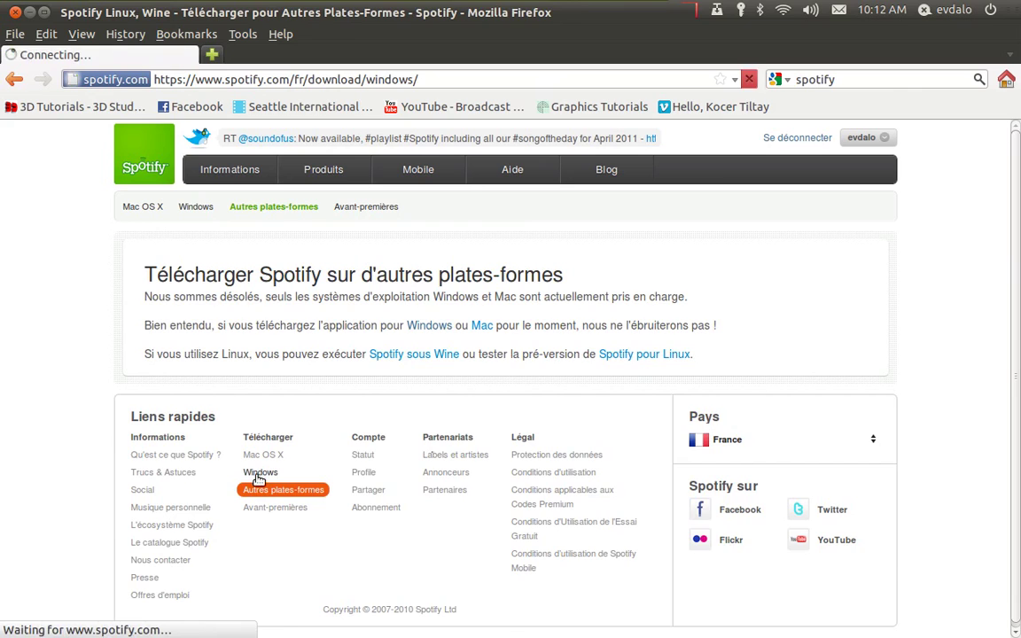
click(212, 457)
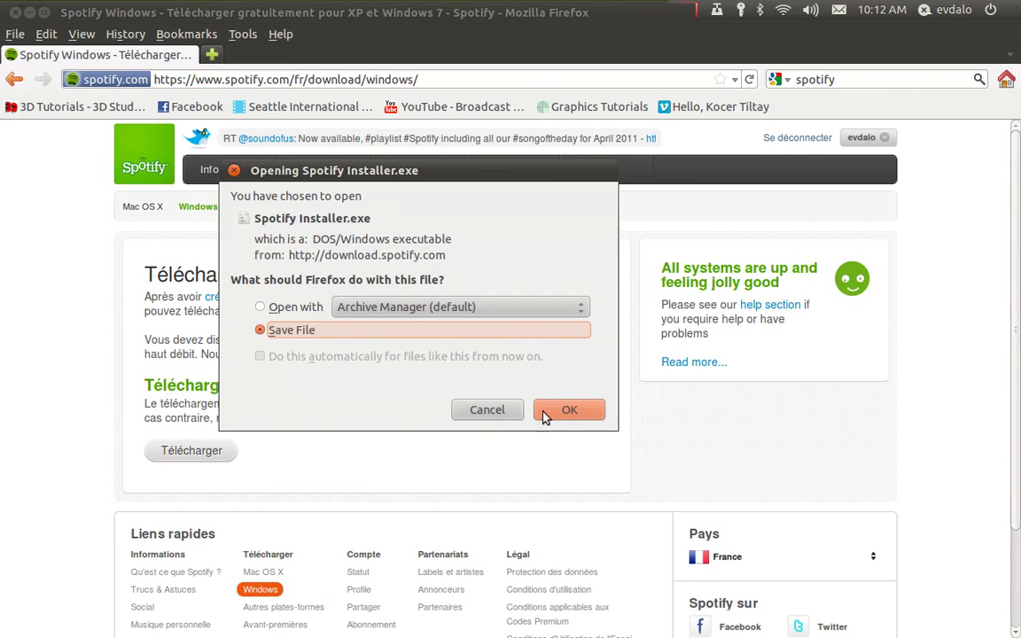
click(544, 416)
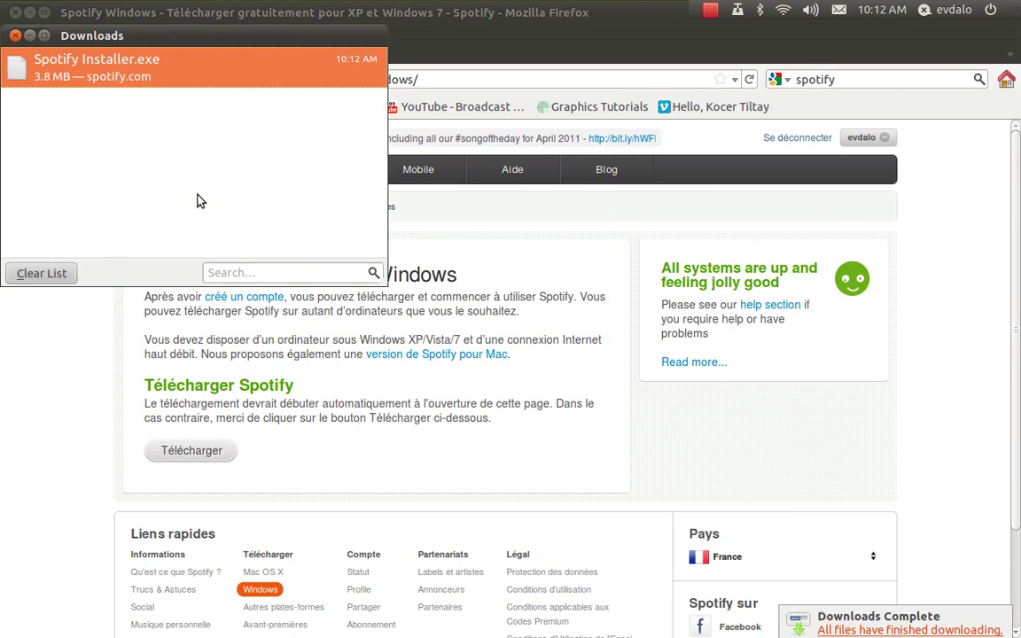
- Clear the finished downloads list, close it and minimize the browser
click(34, 271)
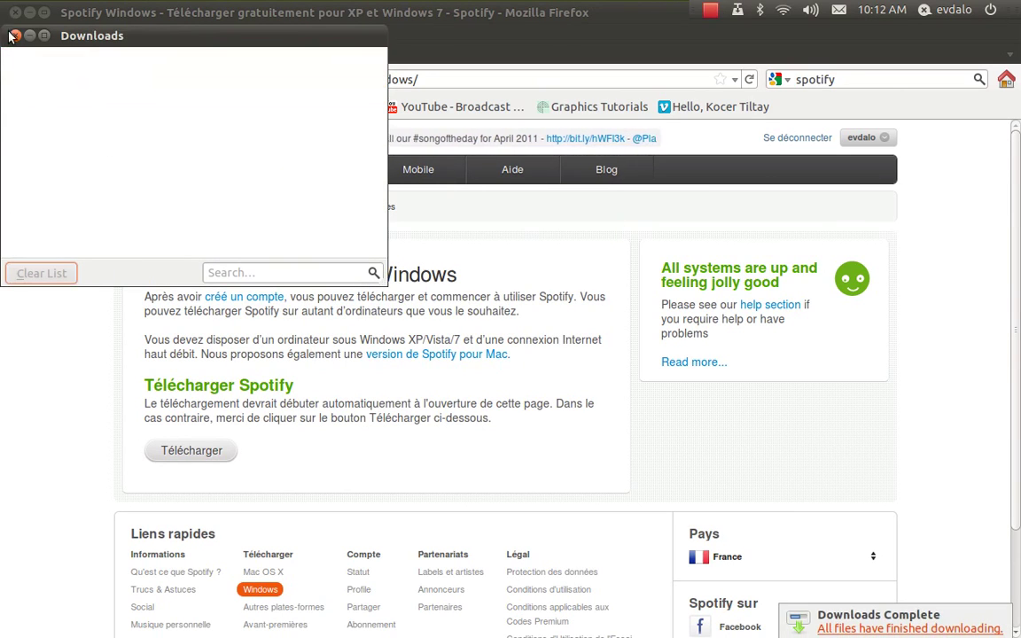
click(14, 36)
click(29, 12)
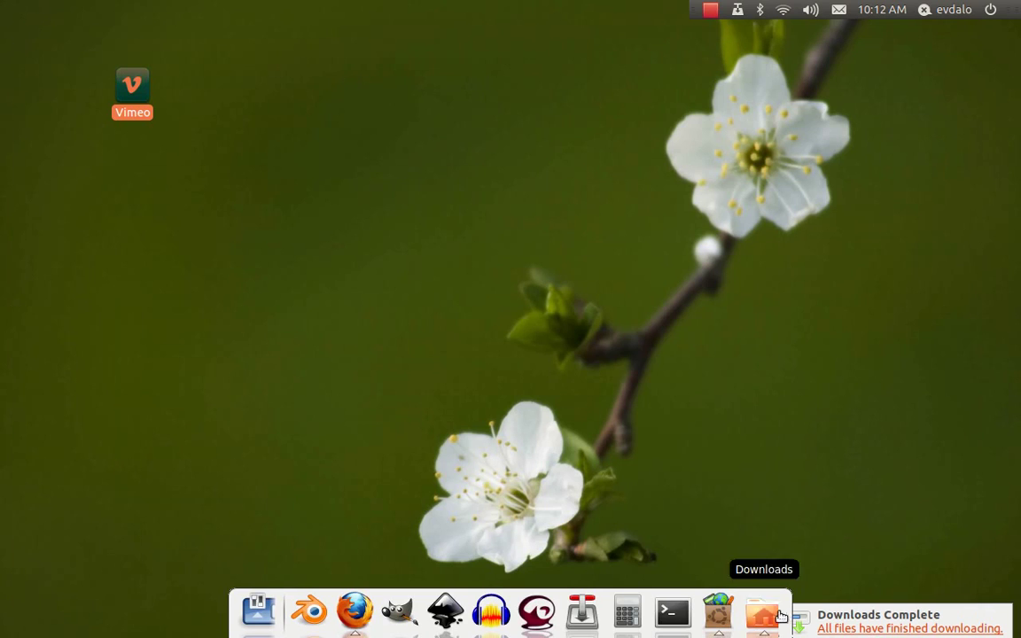
- Allow Spotify Installer.exe in the Downloads folder to be executed as a program, and minimize the folder window
click(763, 613)
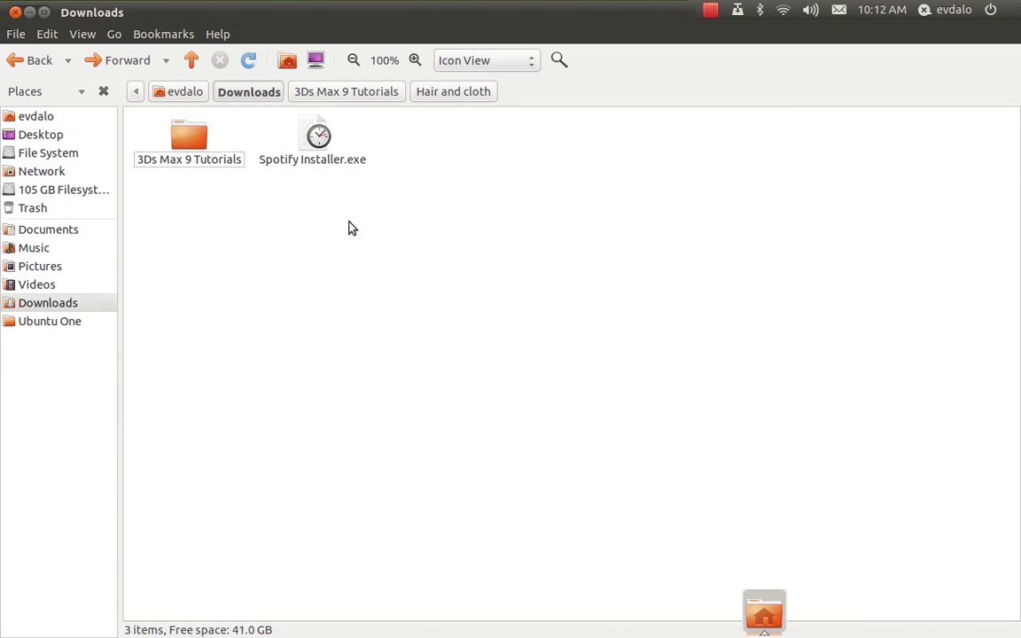
right_click(317, 142)
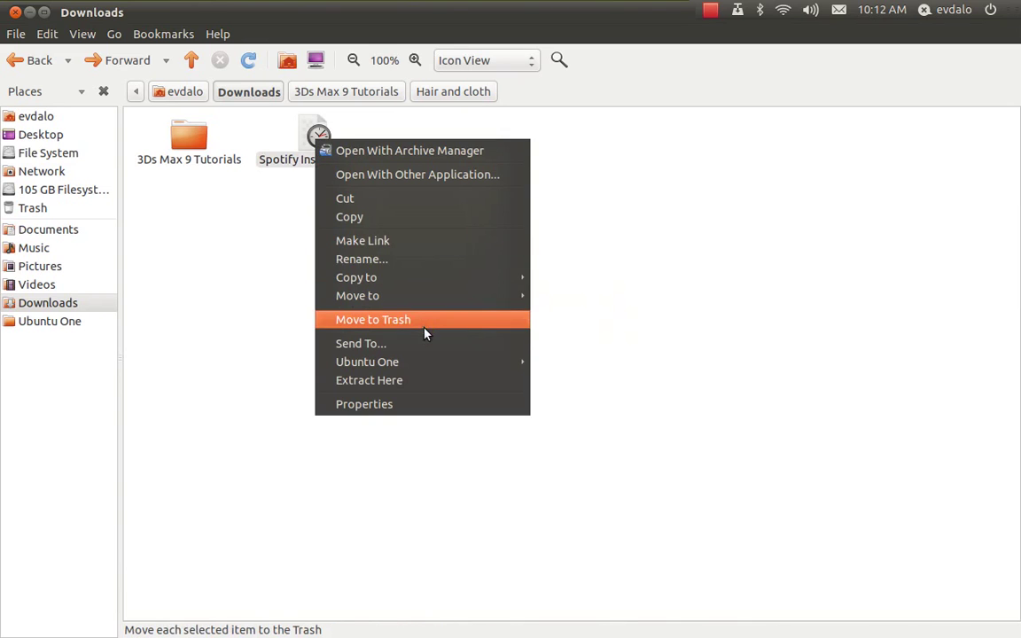
click(409, 406)
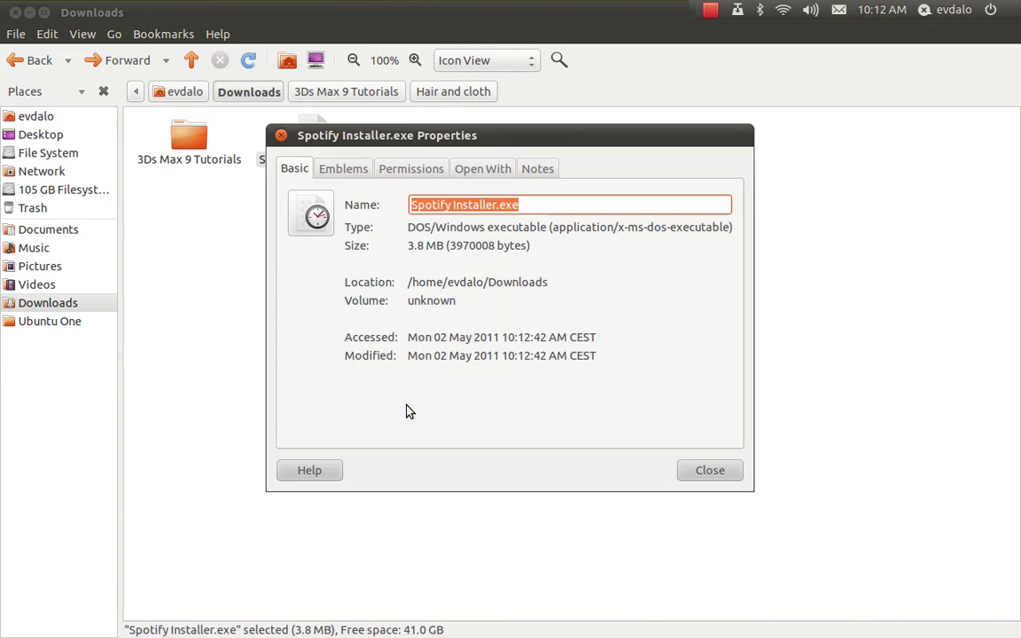
click(410, 168)
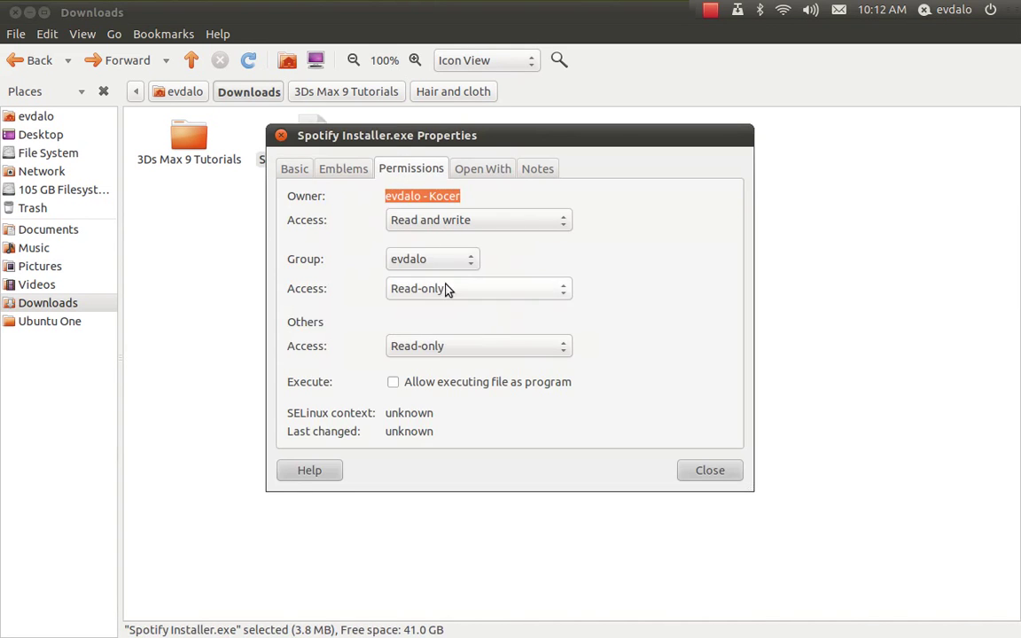
click(418, 388)
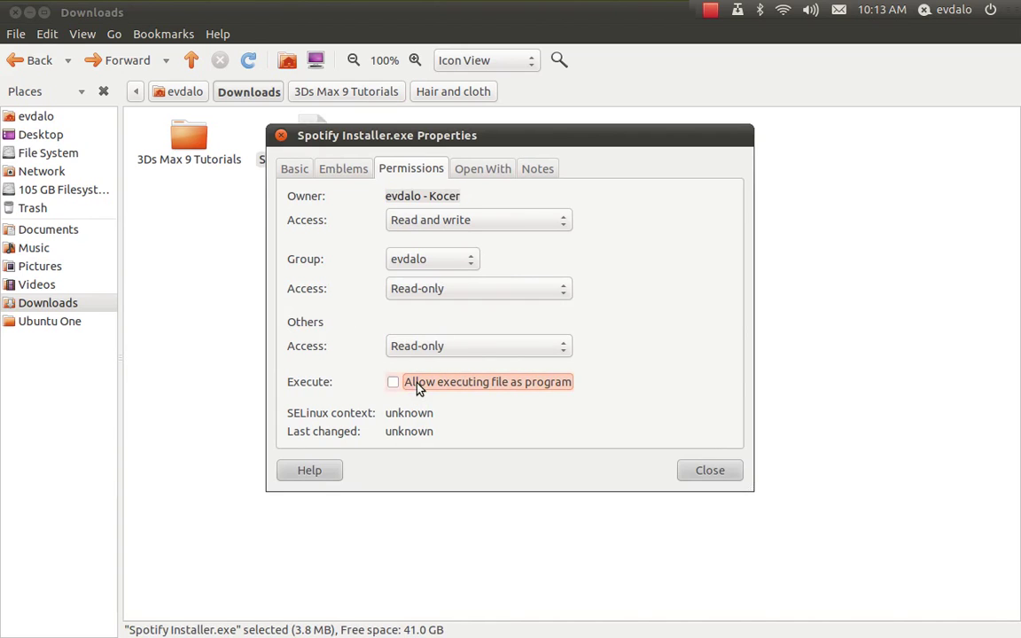
click(419, 388)
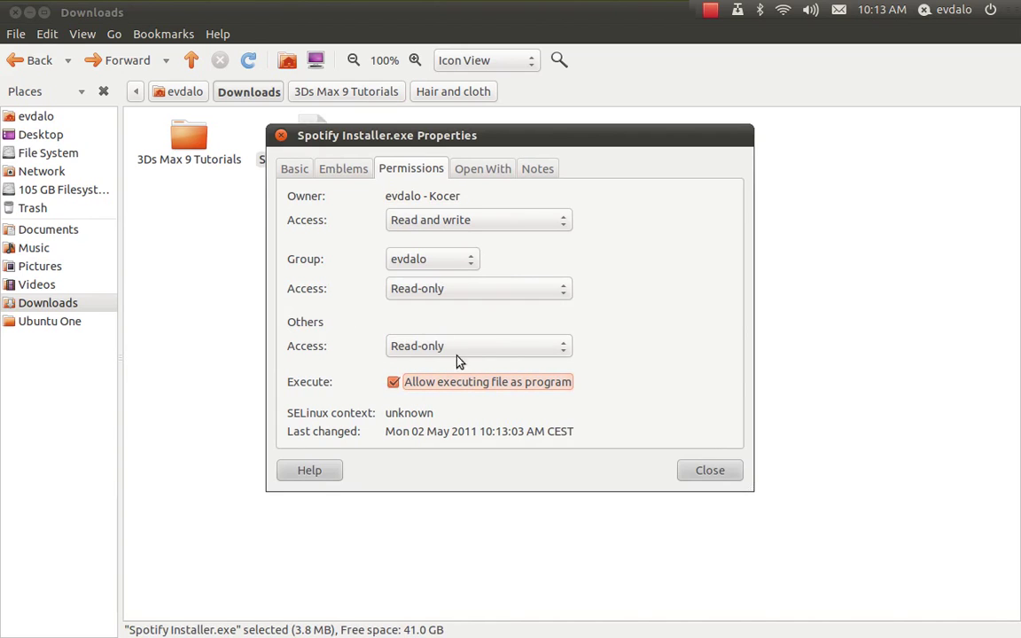
click(732, 476)
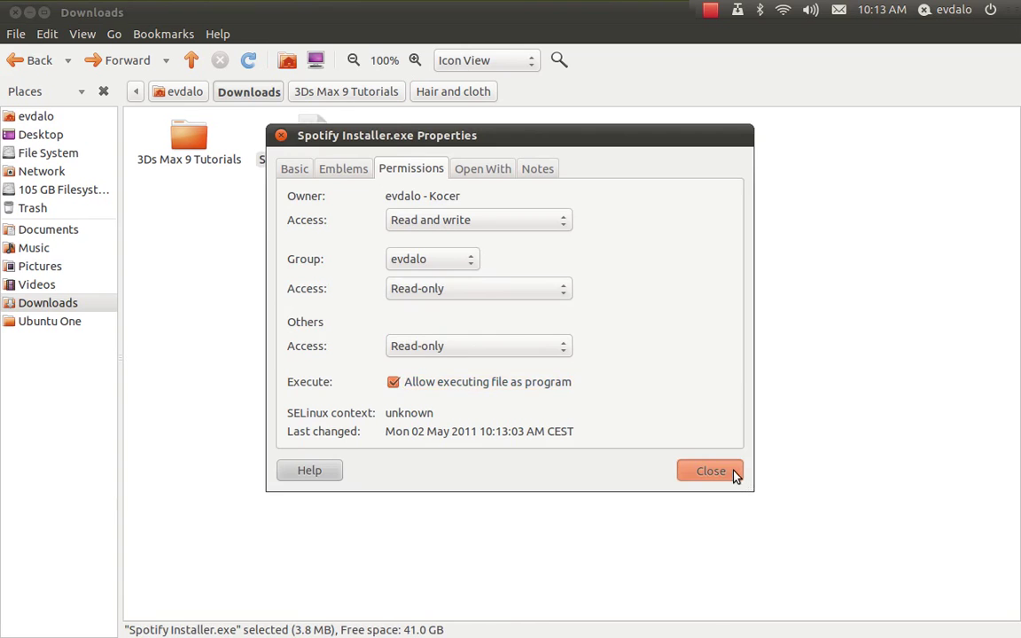
click(23, 8)
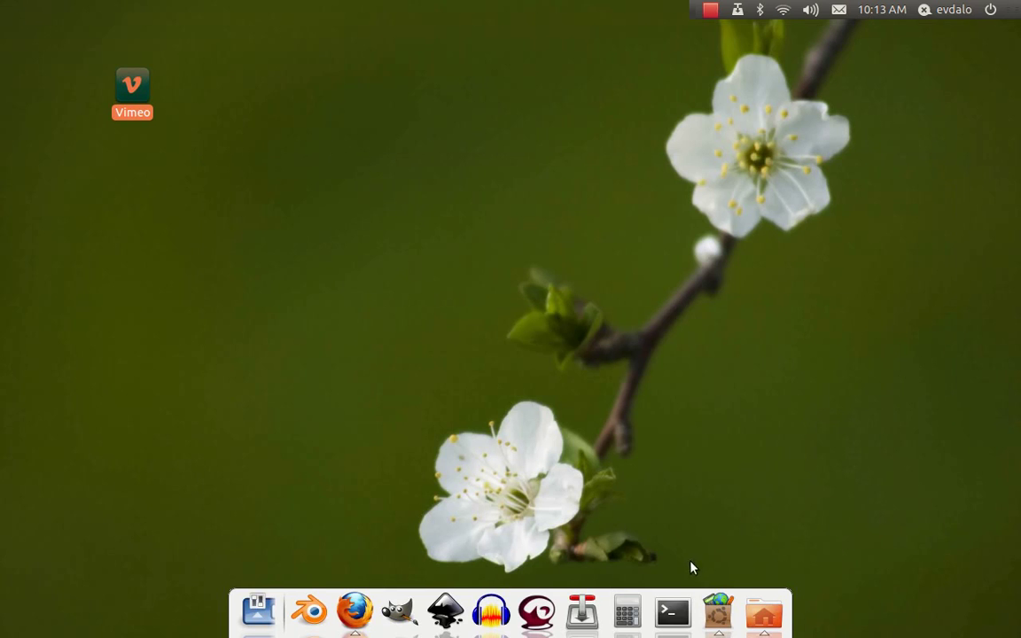
- Search Ubuntu Software Center for "wine" and select the Microsoft Windows Compatibility Layer (meta package)
click(720, 612)
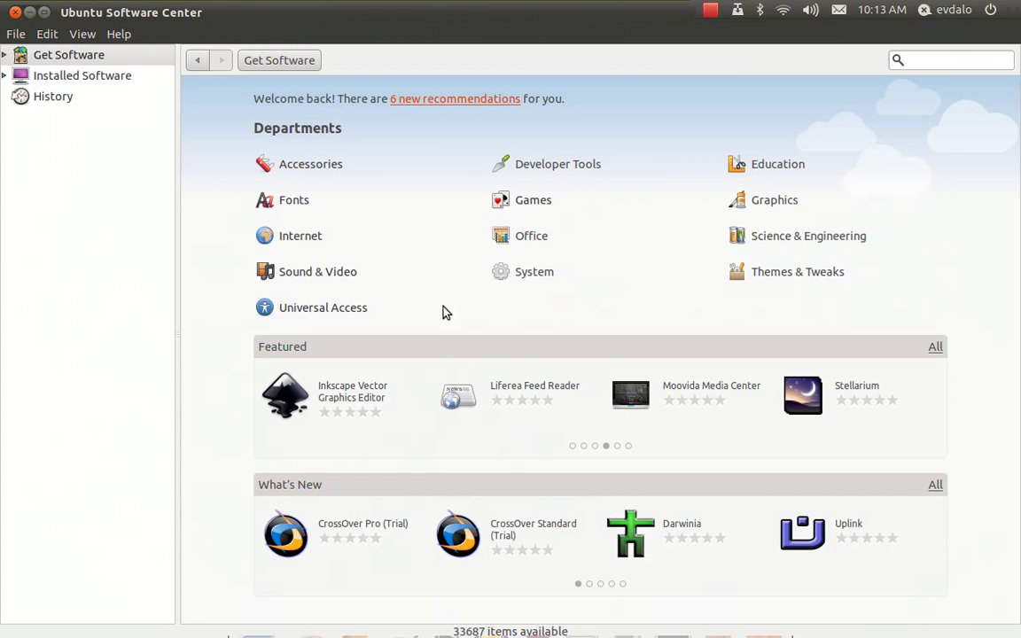
click(927, 57)
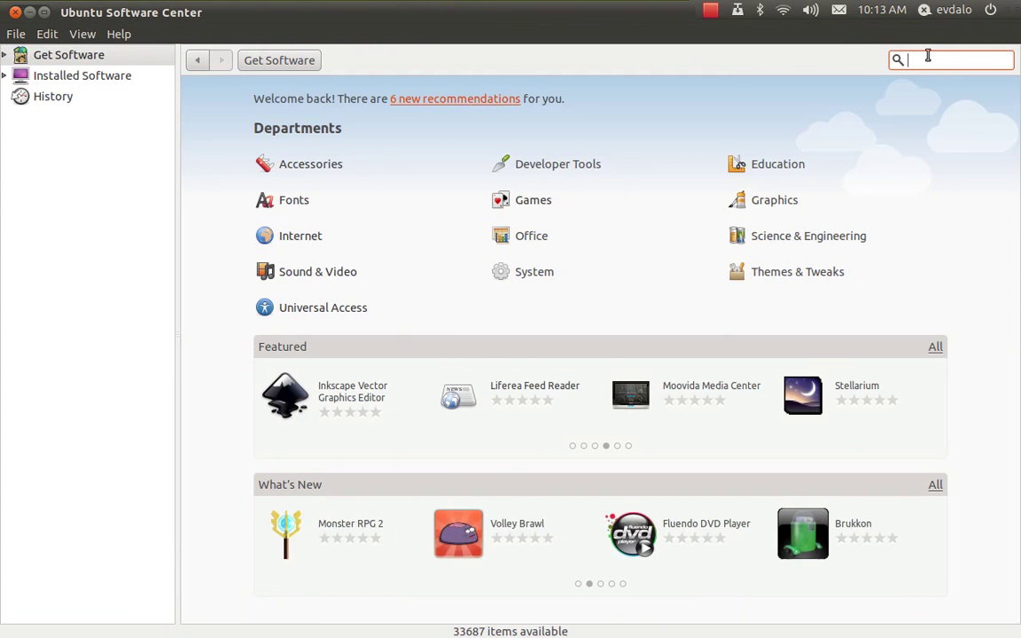
text(wine)
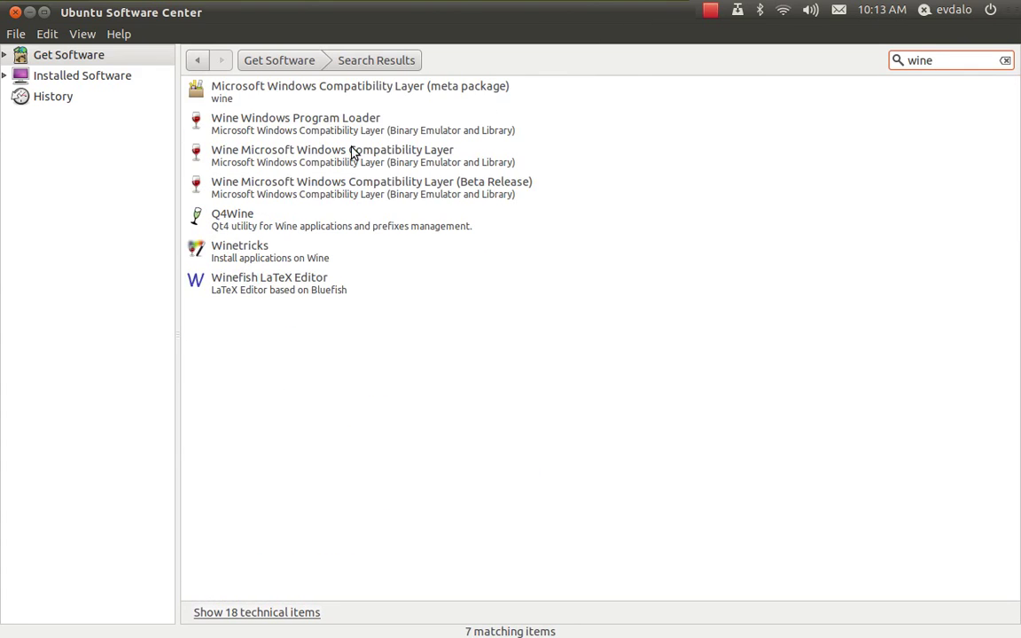
click(346, 118)
click(341, 97)
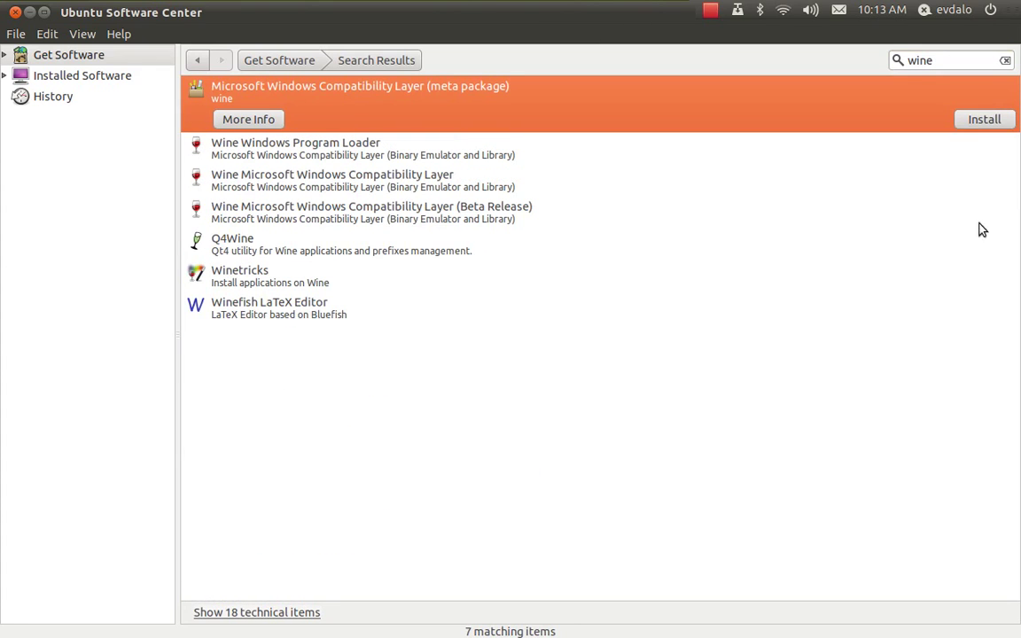
- Install the selected wine package, authenticating with the account password
click(984, 119)
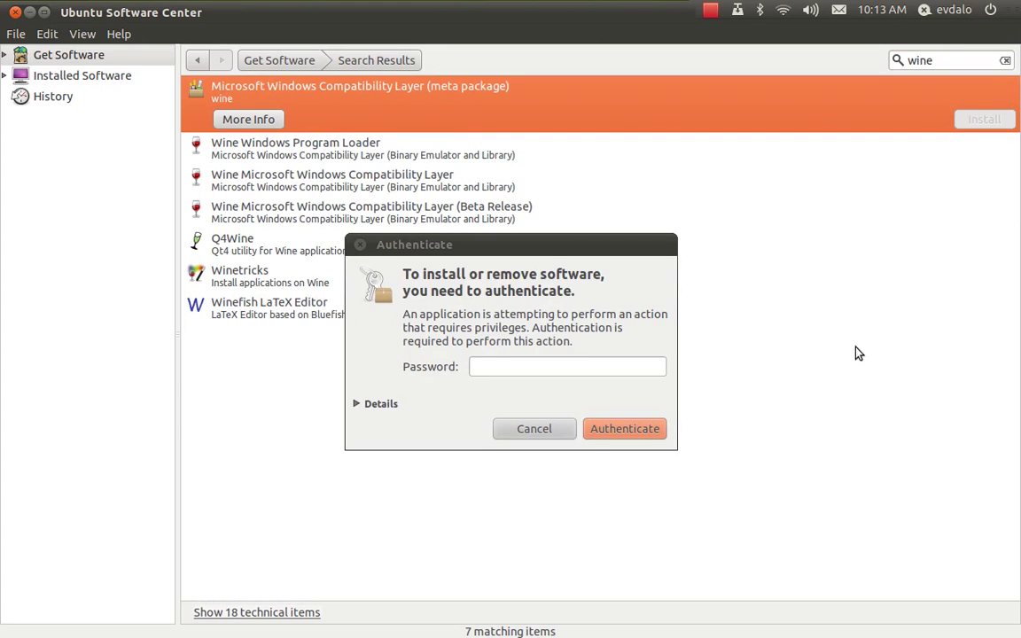
click(558, 366)
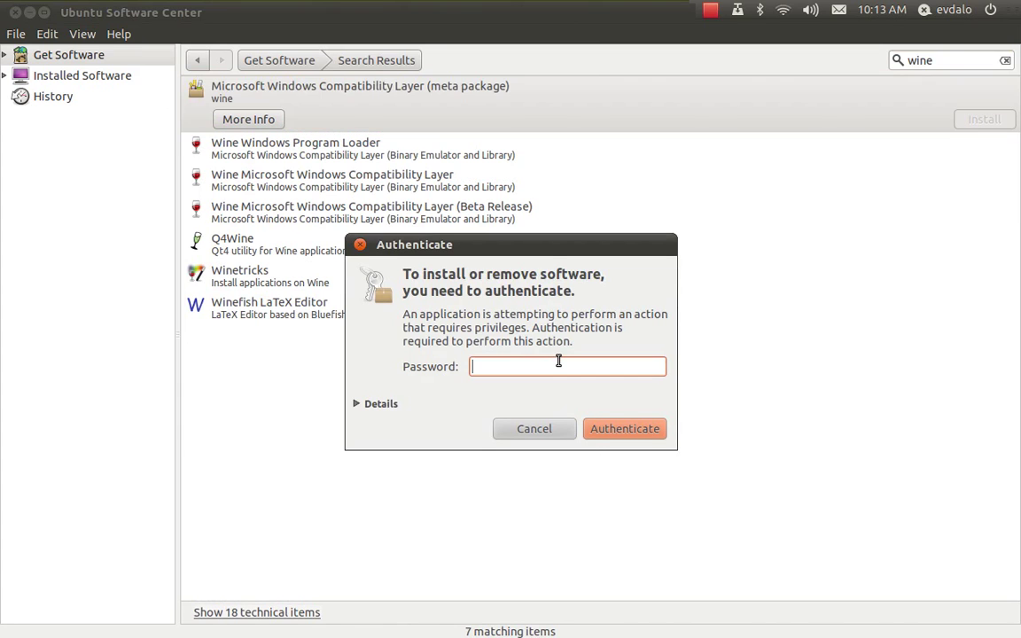
text(••••••)
key(Return)
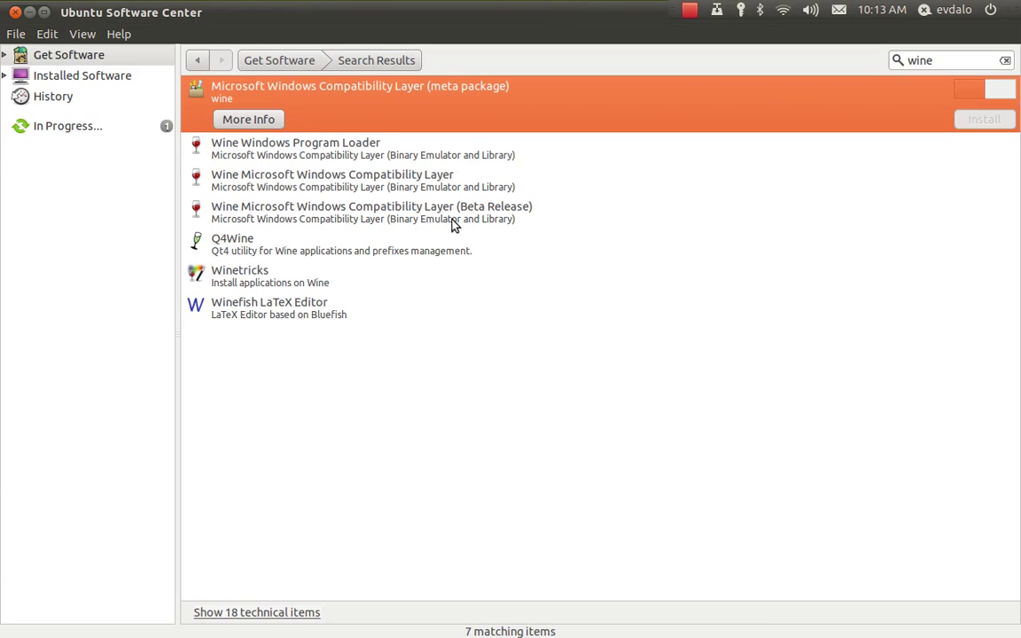
- Follow the wine installation's progress in a smaller window on the desktop, and close Ubuntu Software Center once it finishes
click(79, 126)
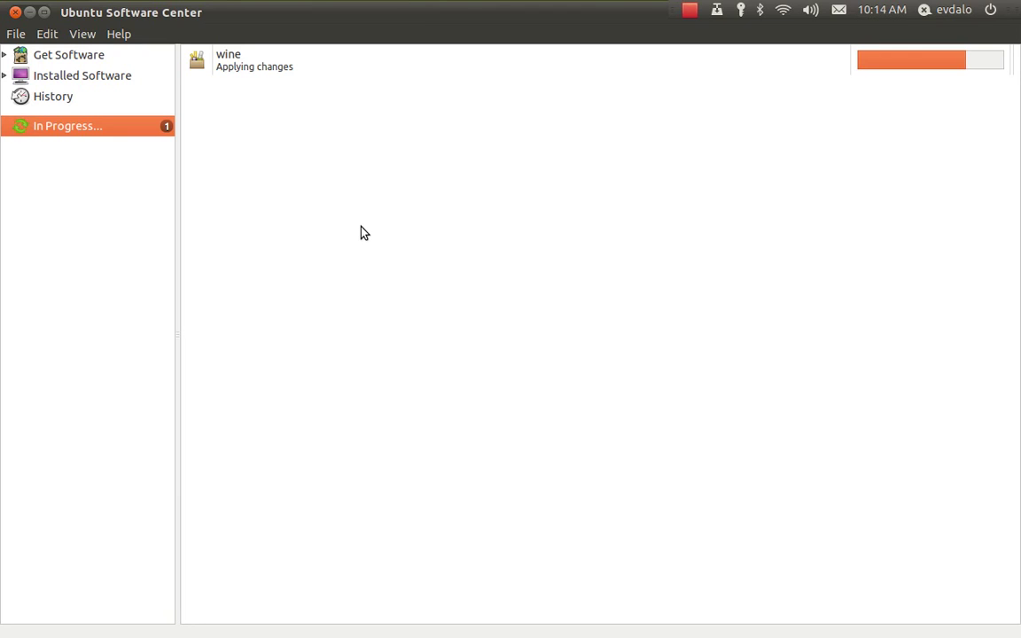
mouse_move(276, 635)
drag(270, 20, 359, 104)
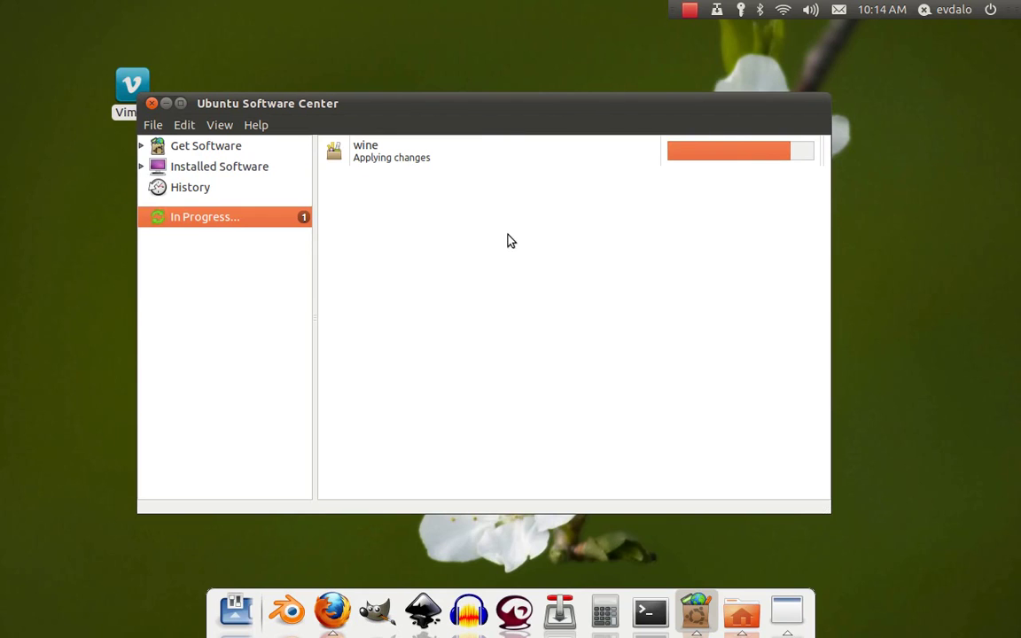
drag(422, 109, 454, 111)
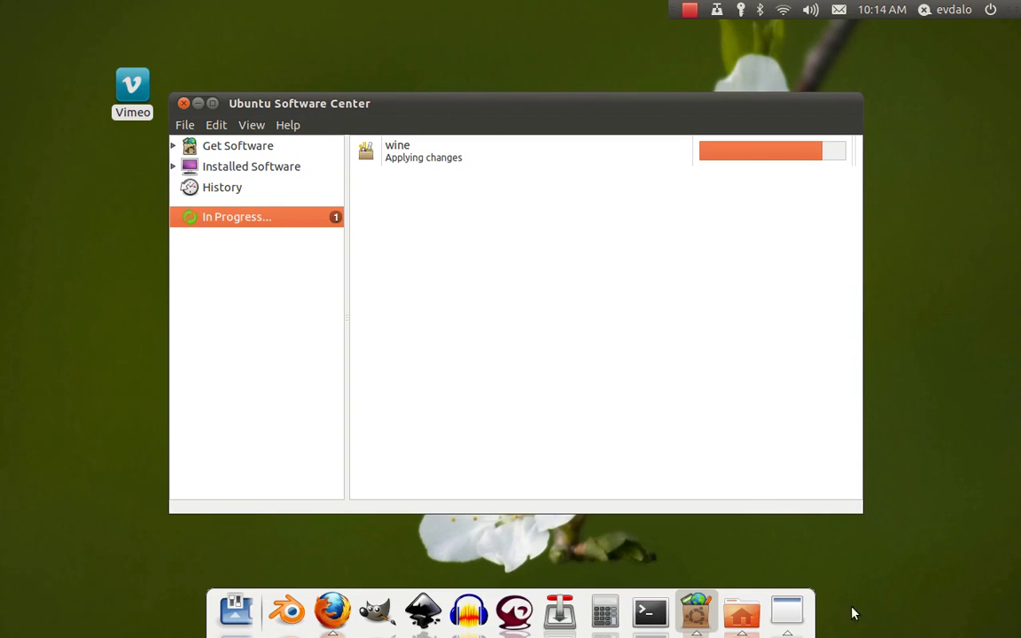
click(797, 614)
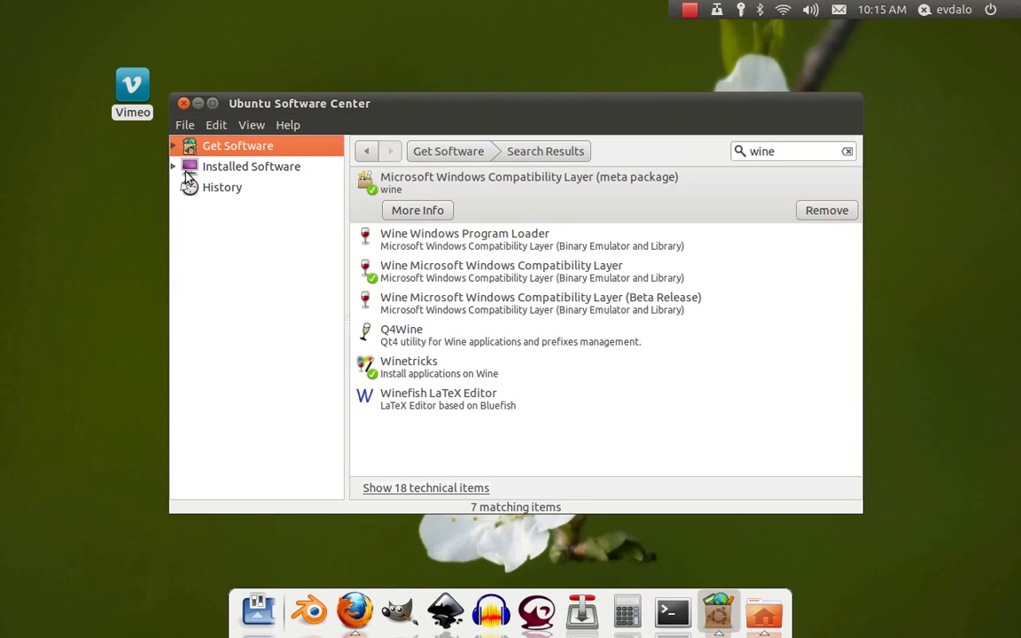
click(183, 104)
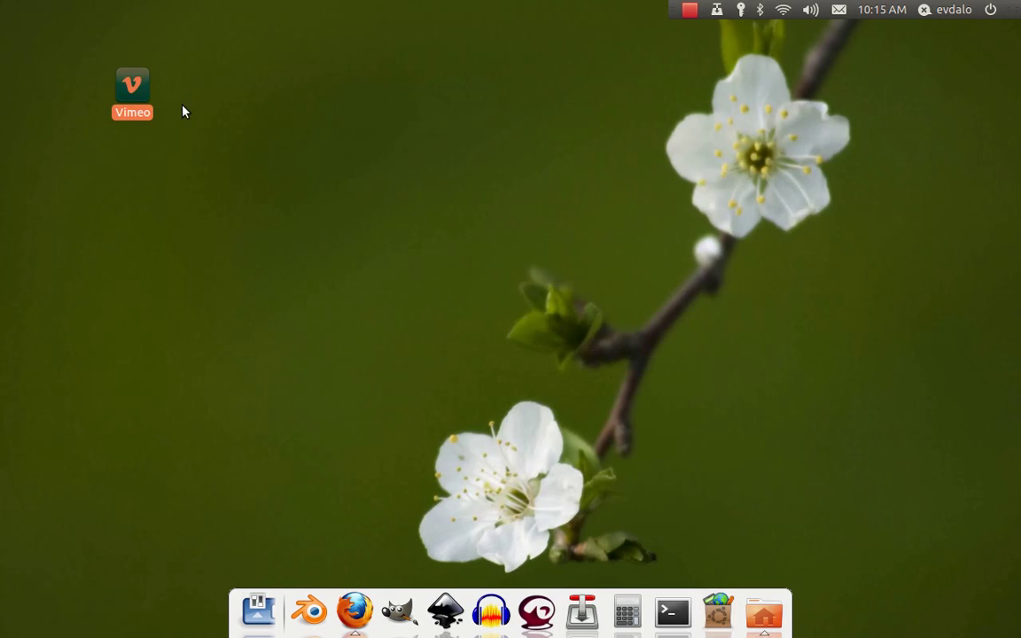
- Look up the Spotify entry among the installed Wine programs without launching it
right_click(87, 34)
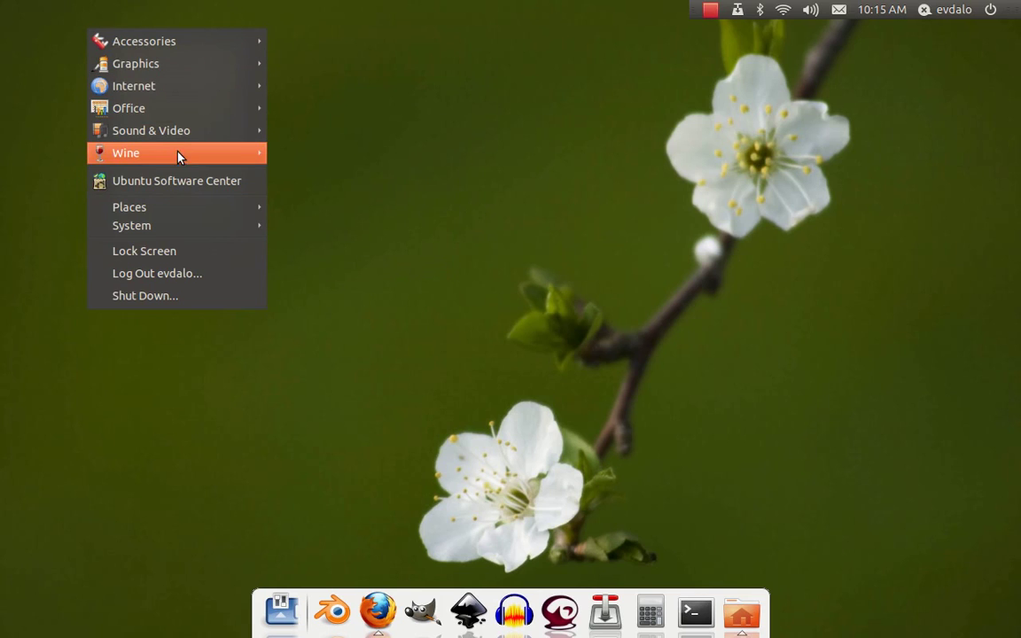
mouse_move(180, 155)
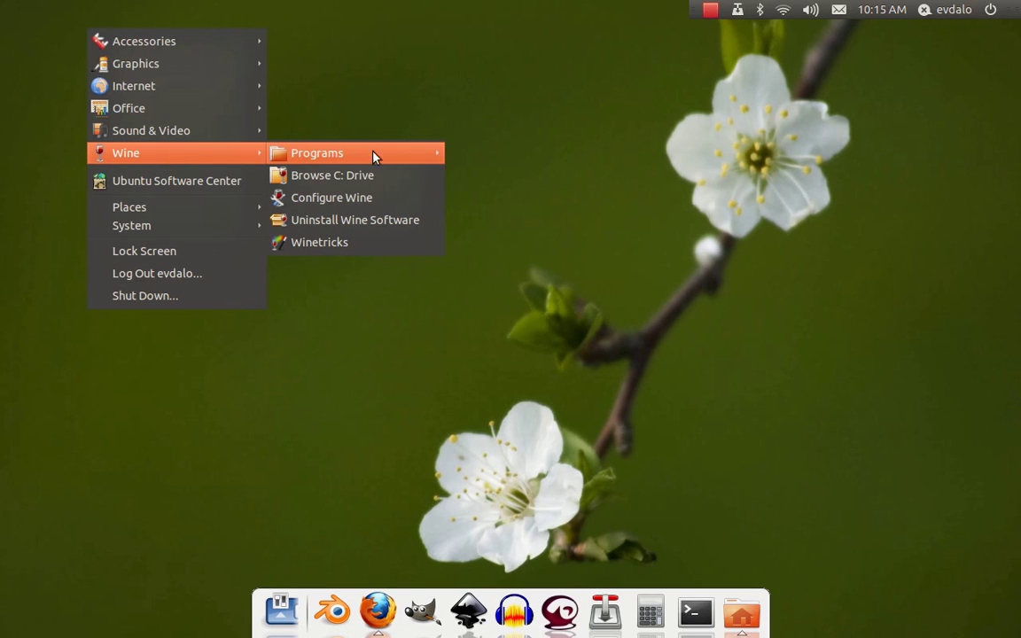
mouse_move(426, 156)
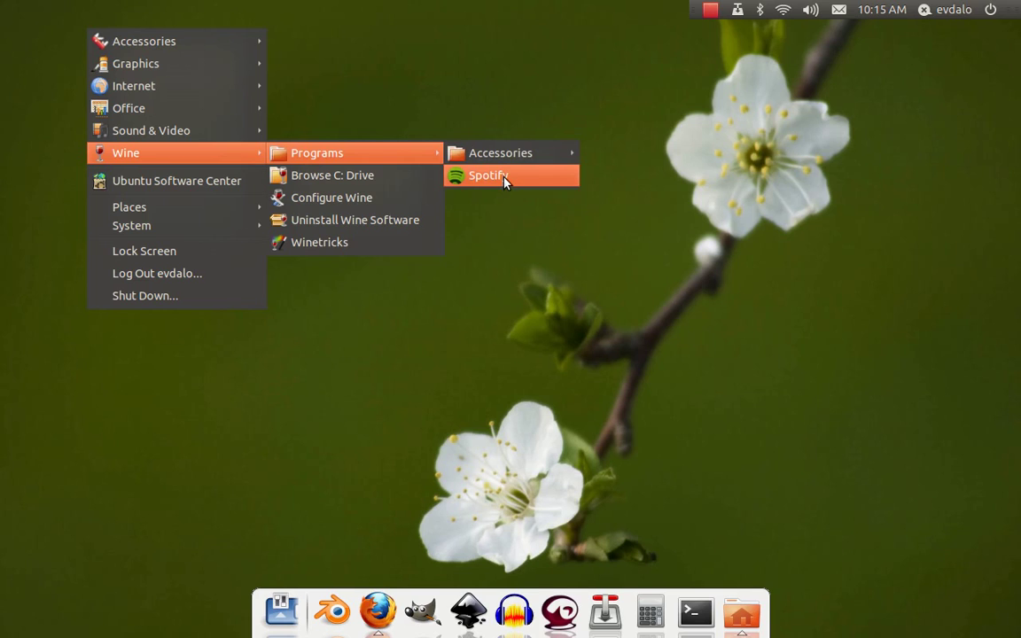
click(435, 105)
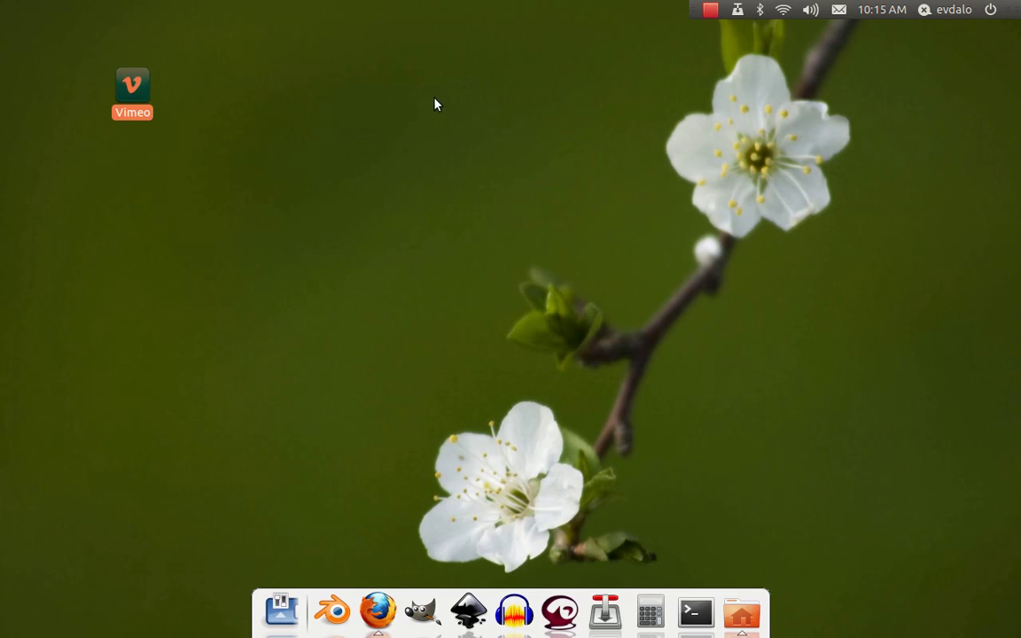
- Install Spotify in the default folder by opening Spotify Installer.exe from Downloads with Wine Windows Program Loader, and close the file manager
click(744, 616)
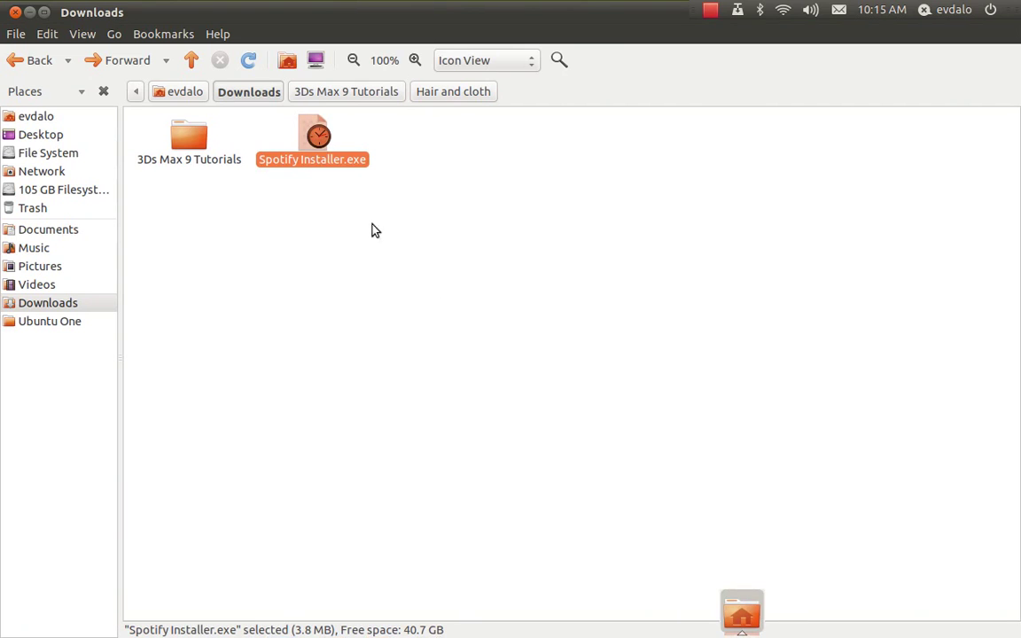
right_click(319, 140)
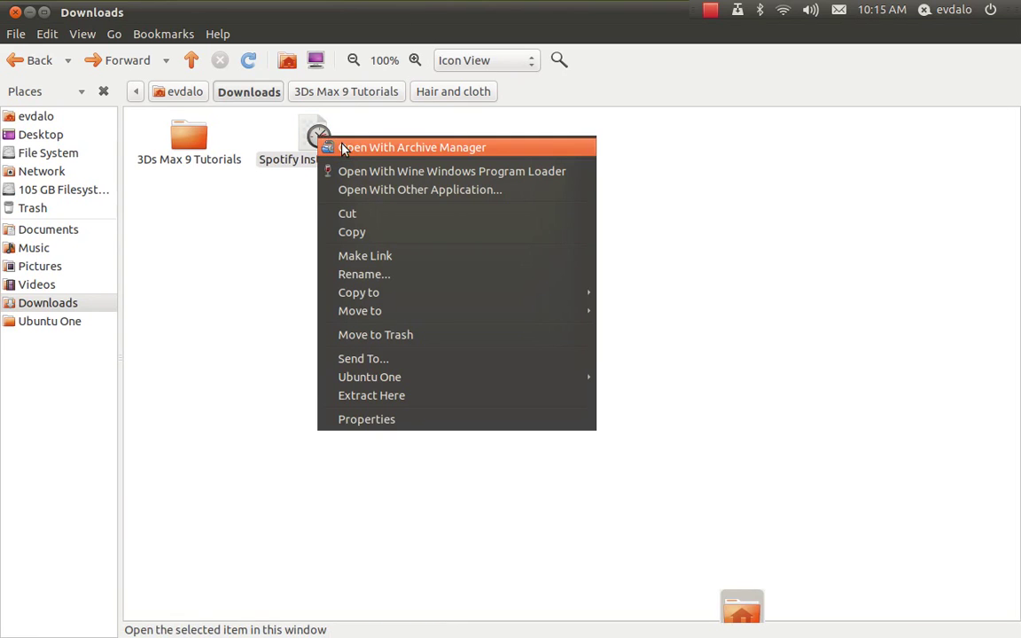
click(438, 174)
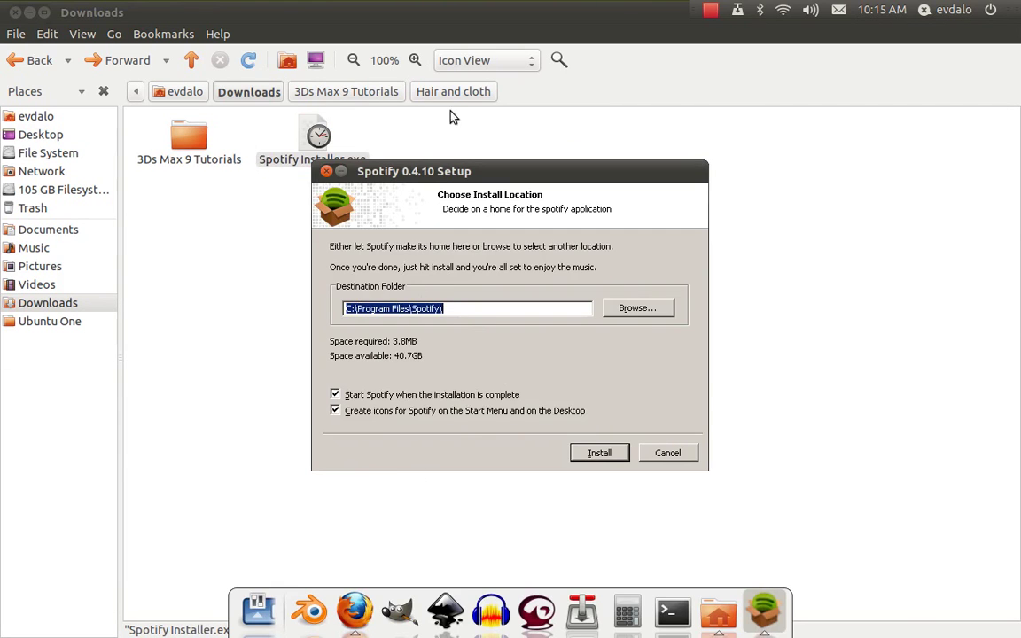
click(601, 453)
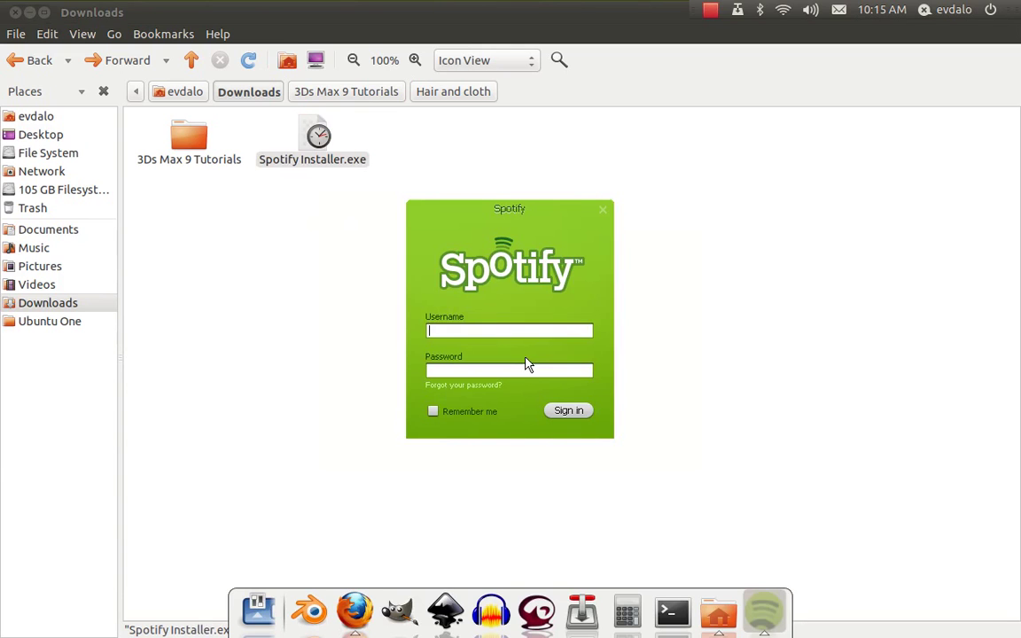
click(15, 12)
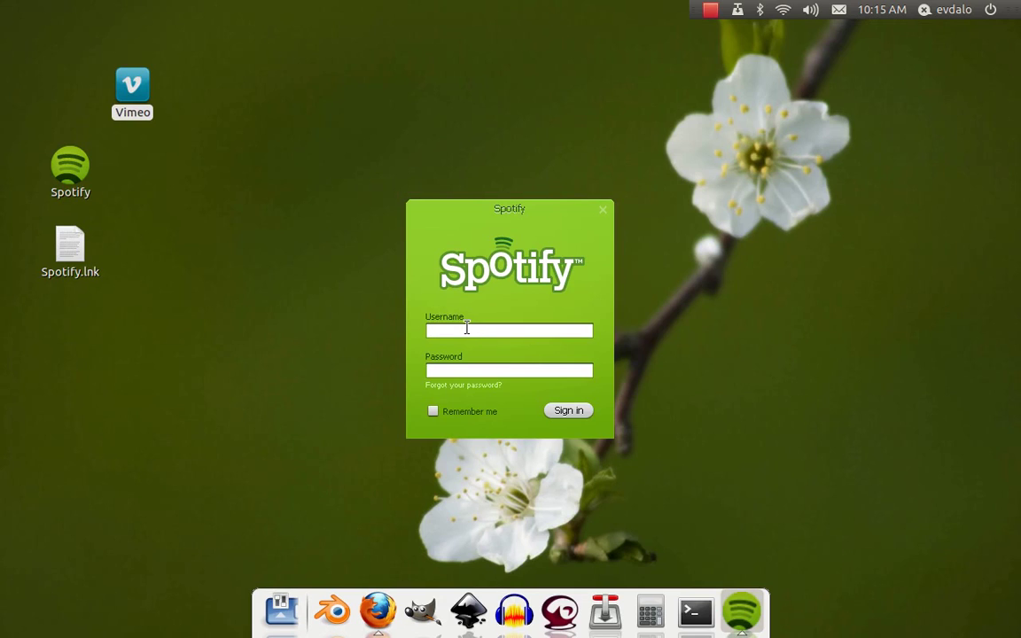
- Sign in to Spotify with the account username and password, with Remember me enabled, and maximize the Spotify window
text(Evdalo)
key(Tab)
text(********)
click(432, 410)
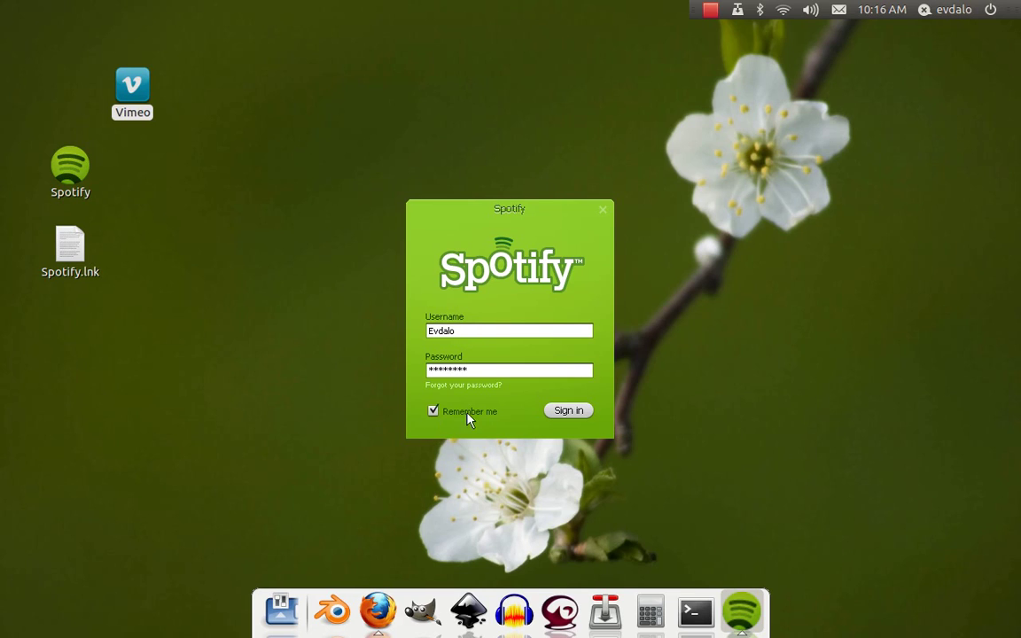
click(558, 413)
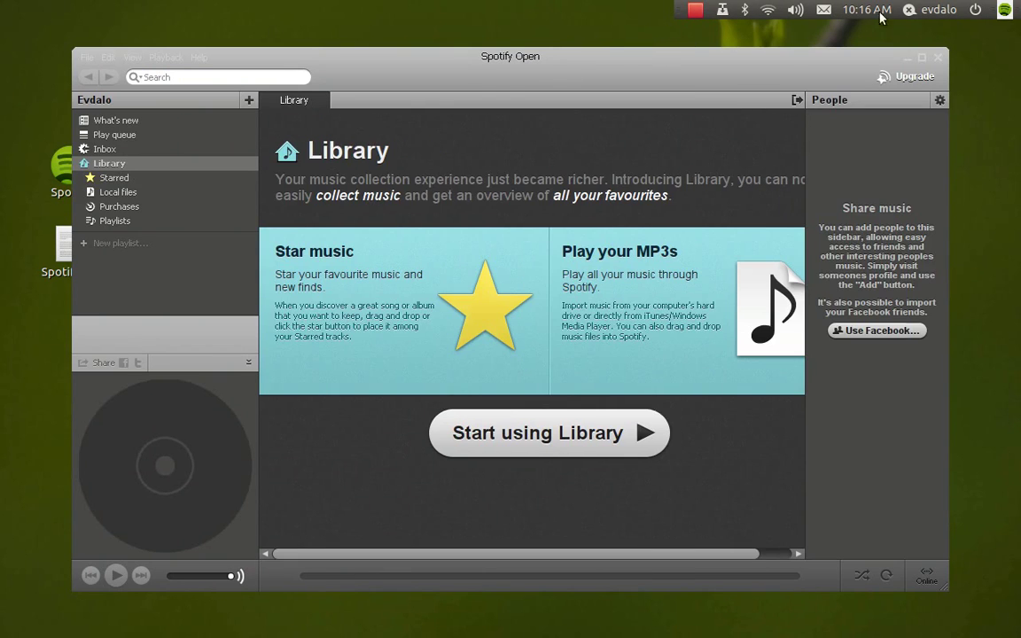
click(922, 58)
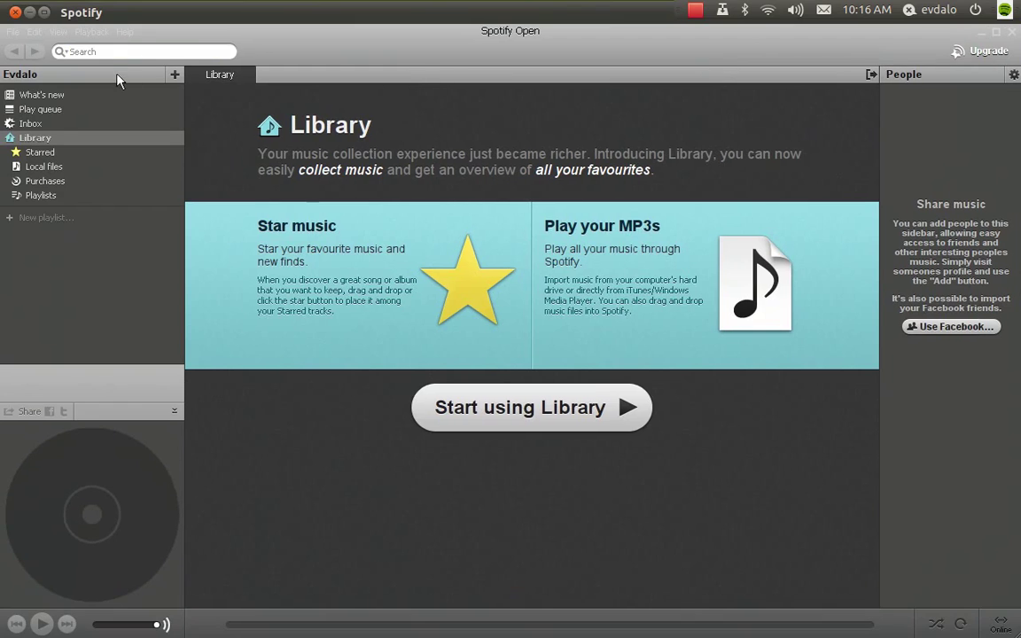
- Search Spotify for "kamkar" and play the track "Mah Gery" from the search results
click(131, 52)
text(kamkar)
key(Return)
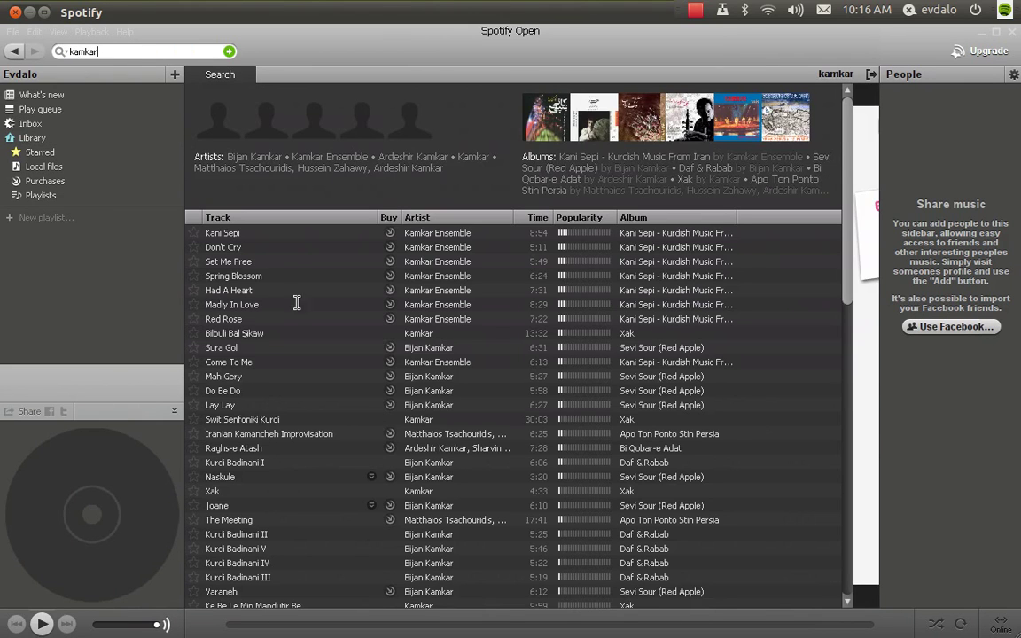
scroll(285, 355, down, 2)
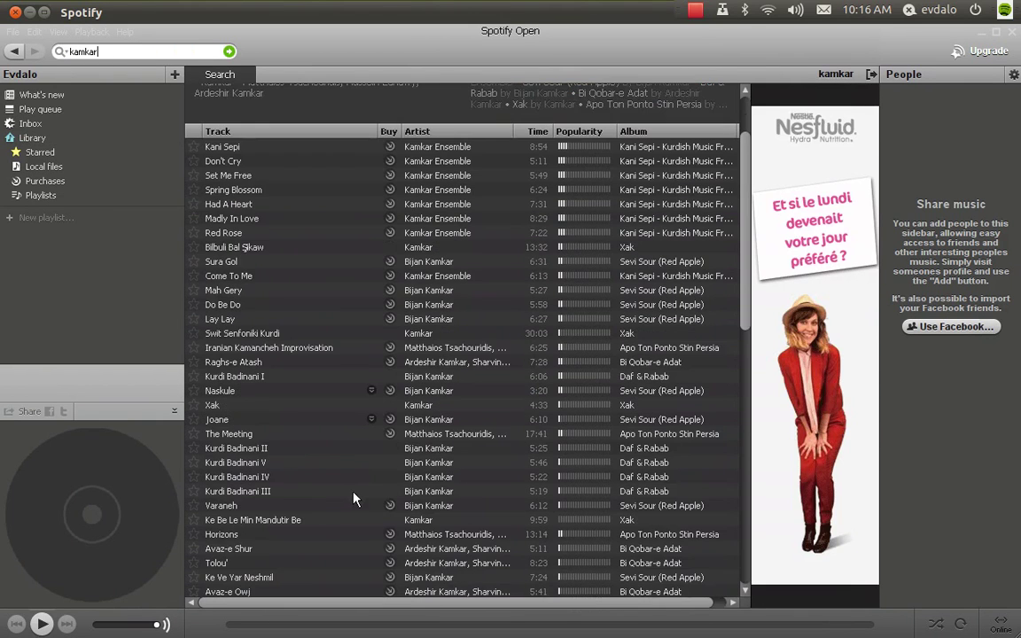
scroll(287, 458, down, 1)
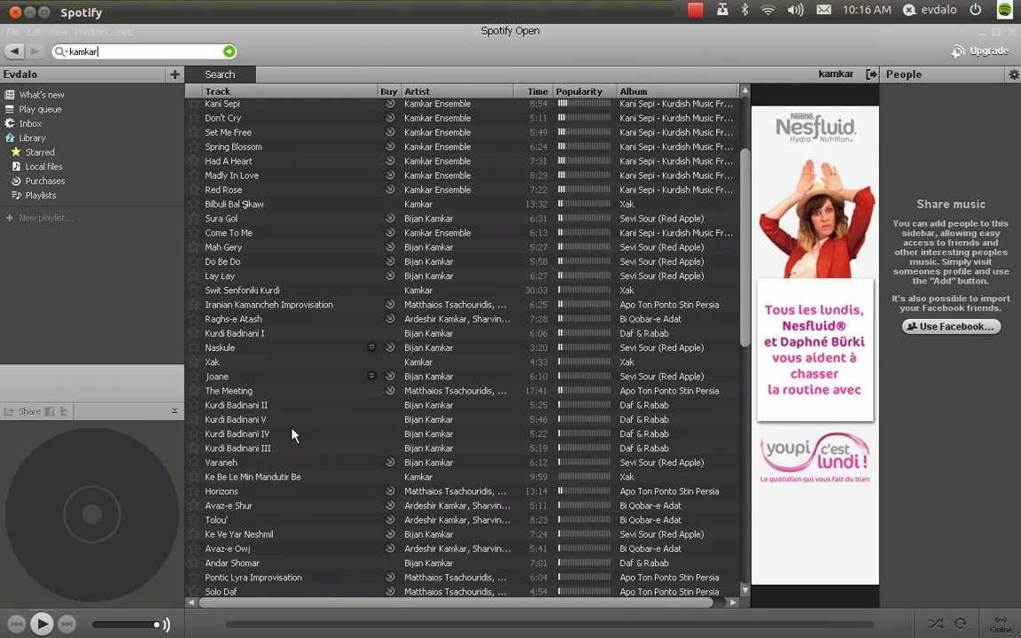
double_click(257, 248)
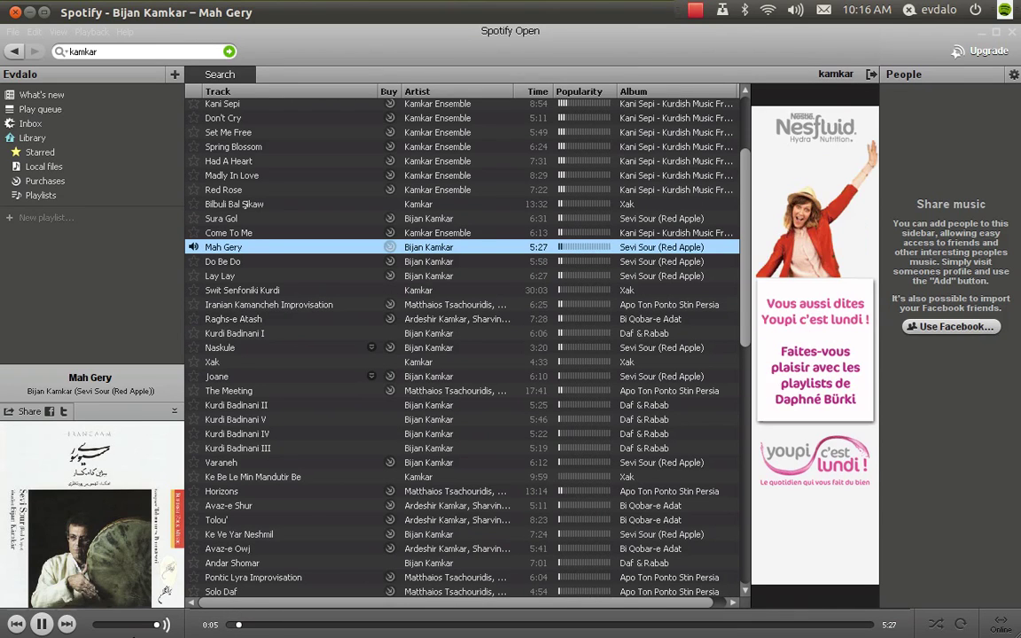
- Lower the playback volume to about half and look through the track list of the search results
click(133, 624)
scroll(233, 475, down, 1)
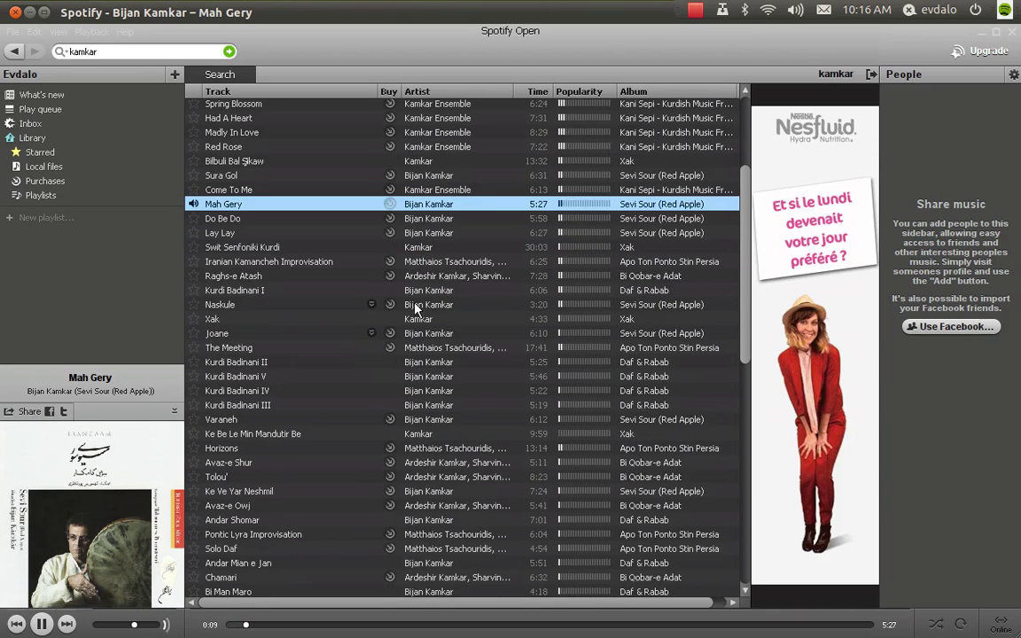
scroll(536, 282, up, 4)
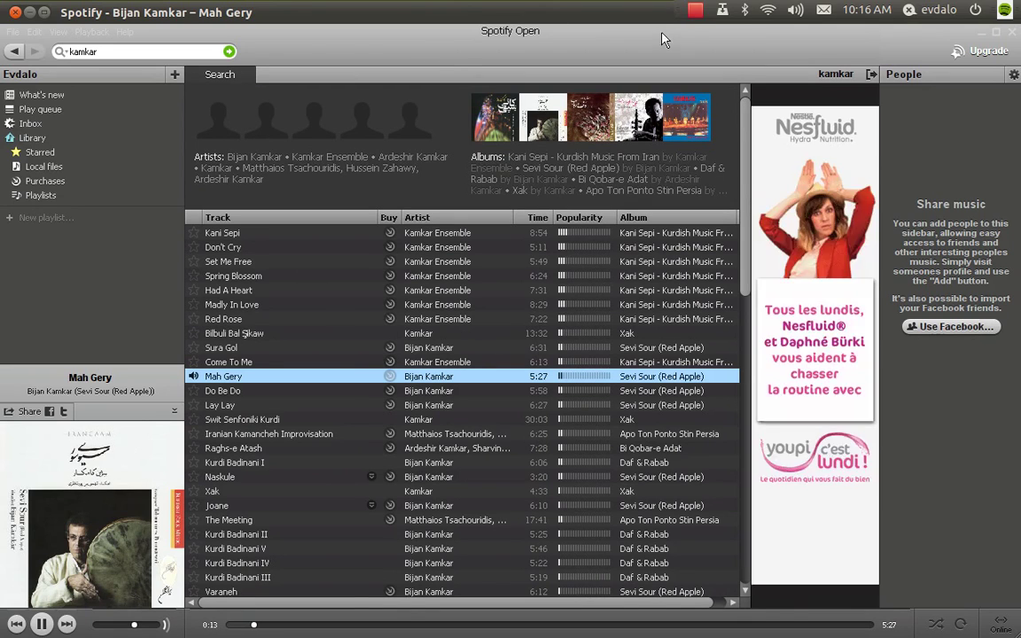
click(696, 12)
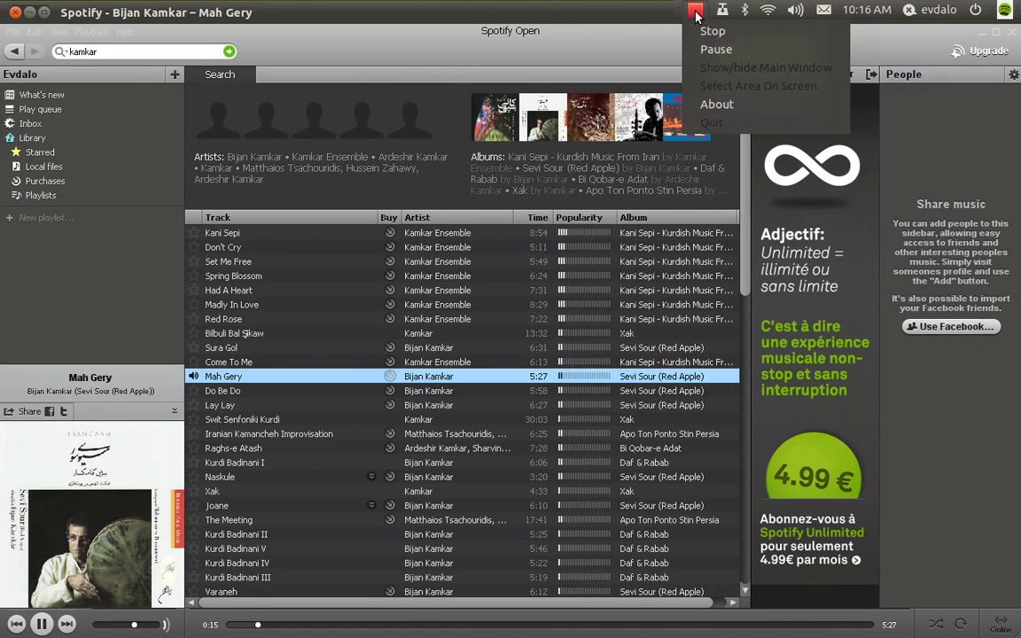